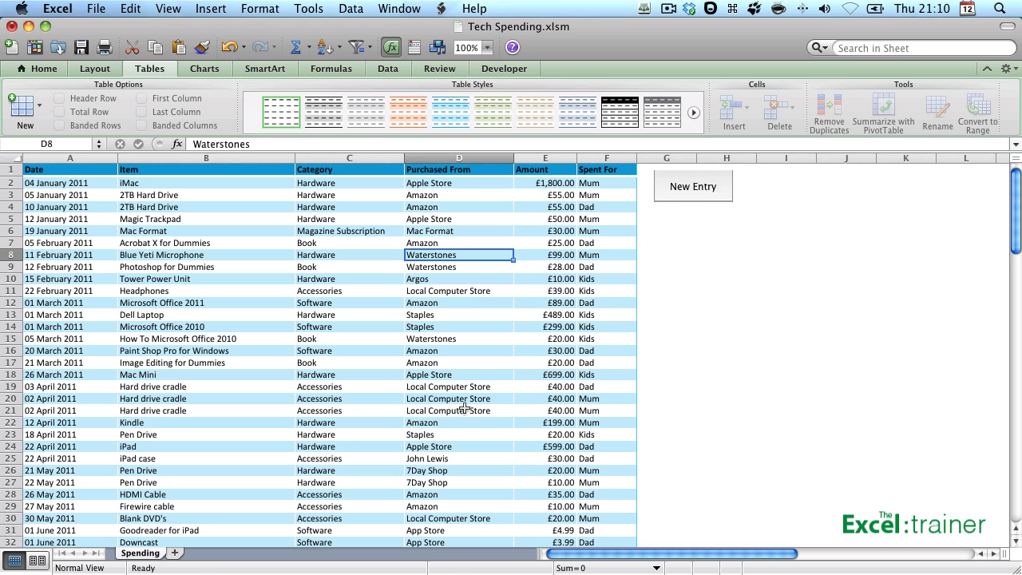
Start a PivotTable from the Spending!$A$1:$F$86 data, with output on a new worksheet.
click(273, 310)
click(434, 270)
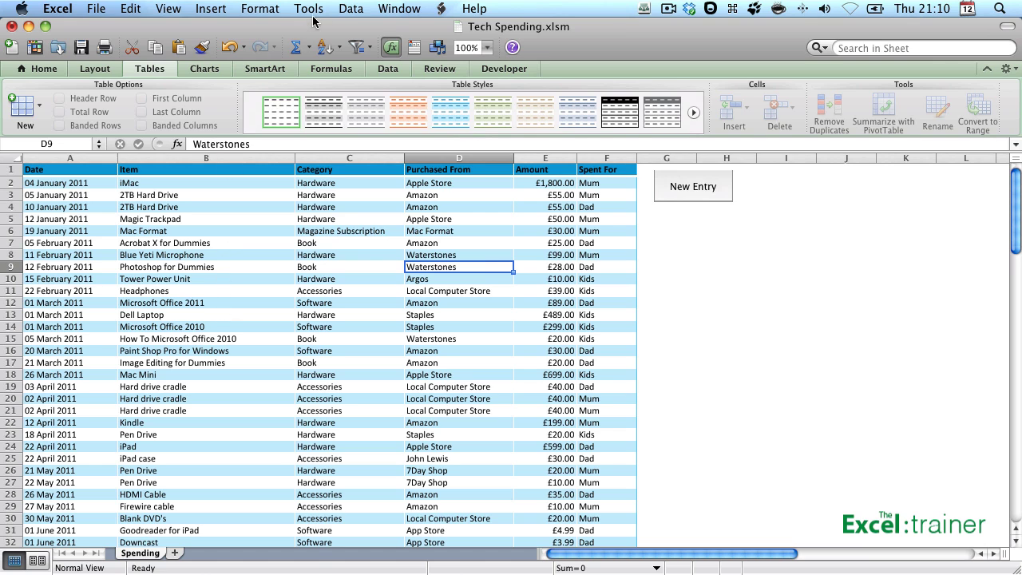
click(345, 11)
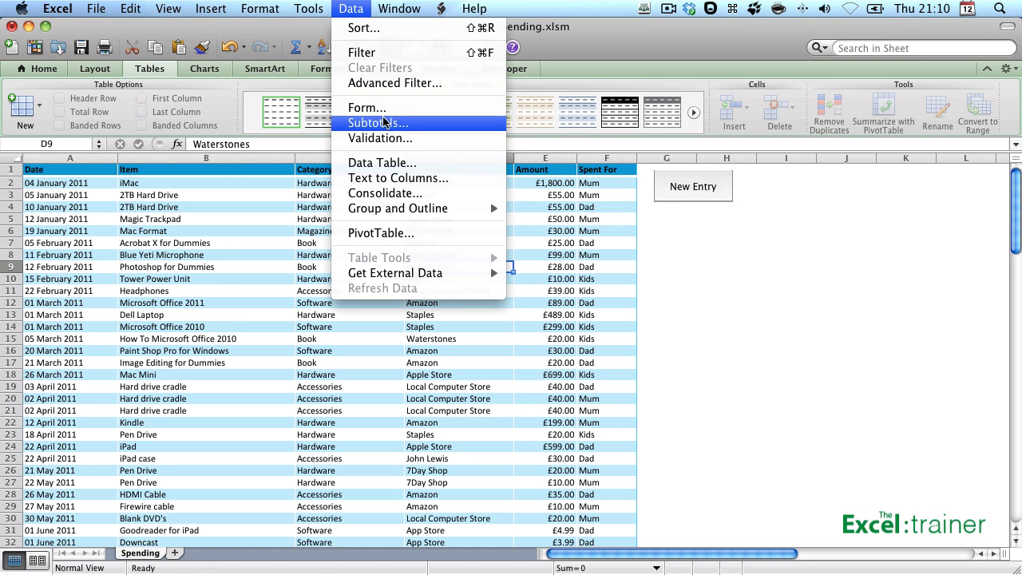
click(412, 233)
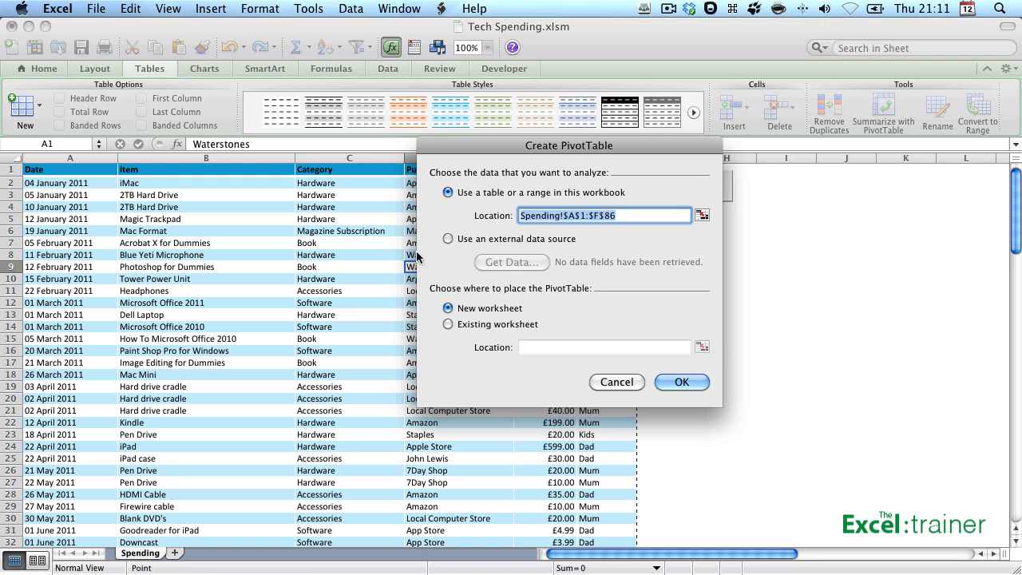
drag(507, 152, 675, 171)
mouse_move(459, 254)
mouse_down()
mouse_move(468, 275)
mouse_move(453, 267)
mouse_up()
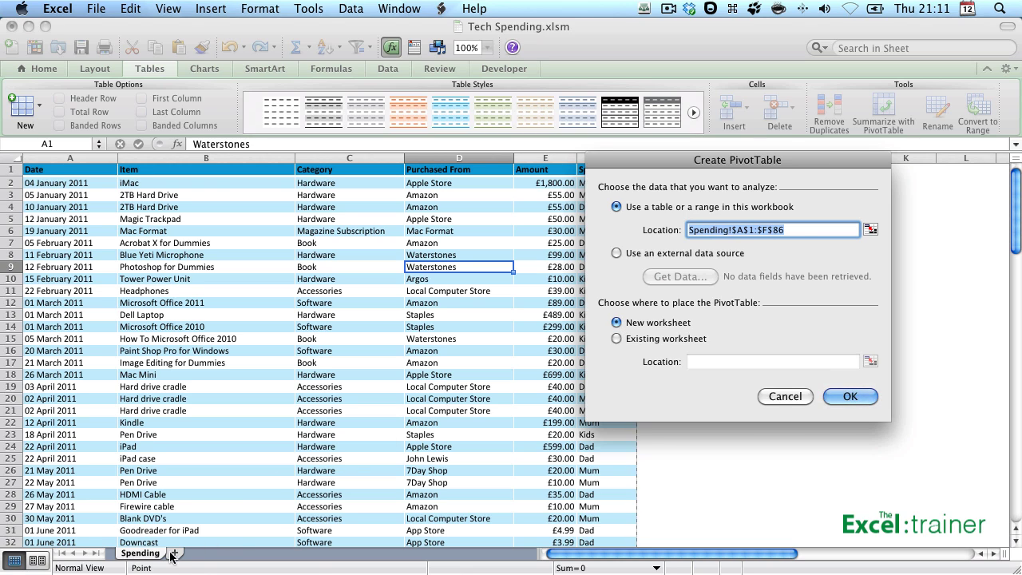
Create the pivot table on a new Sheet1 with Date as row labels, checking the Spending data.
click(851, 397)
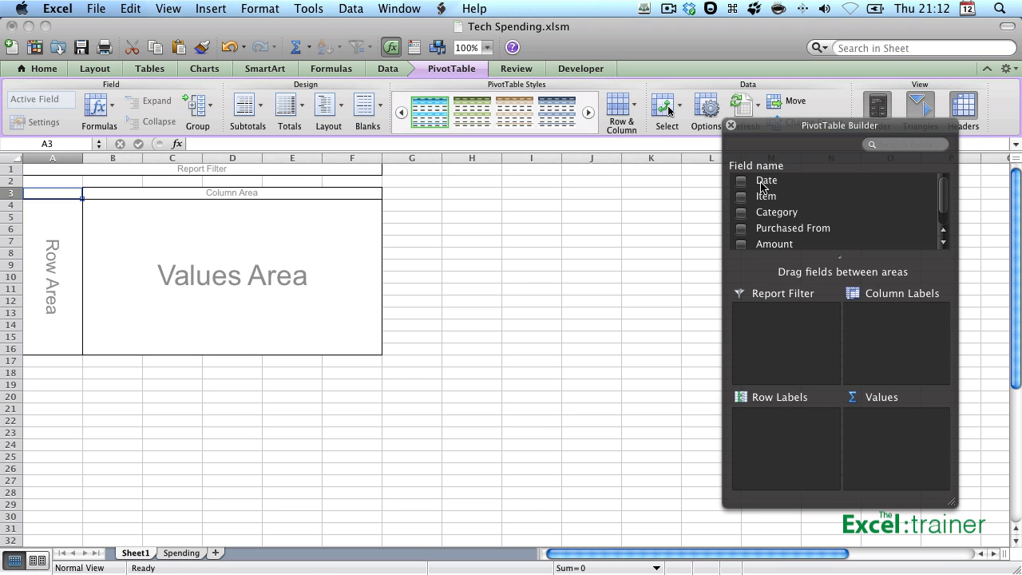
drag(779, 184, 785, 427)
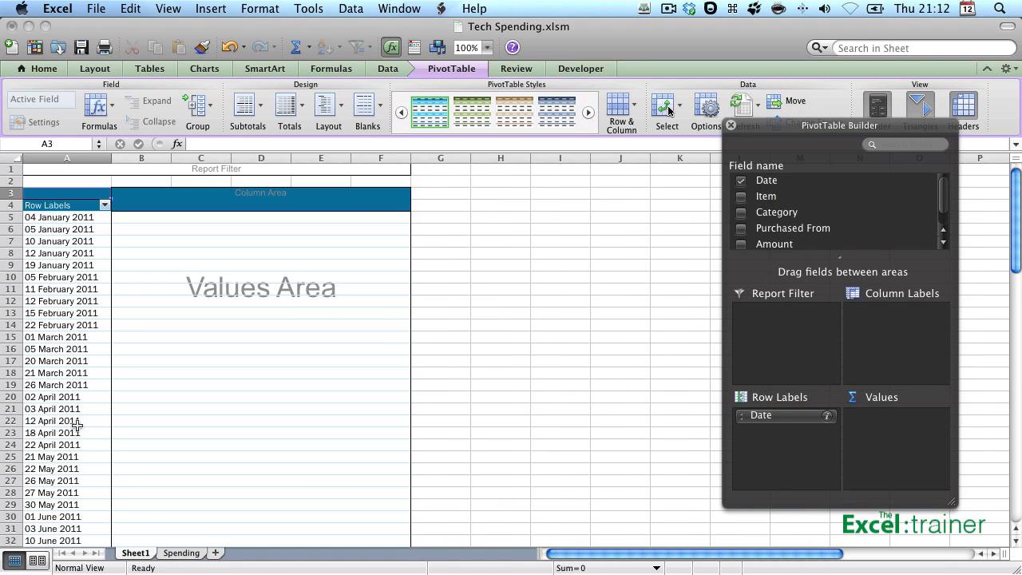
click(183, 552)
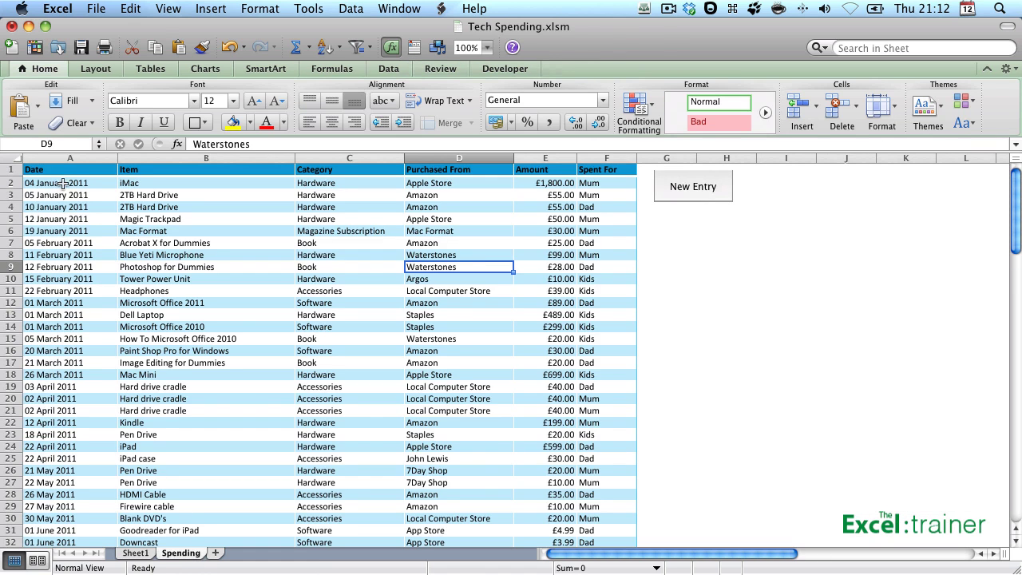
scroll(72, 409, down, 10)
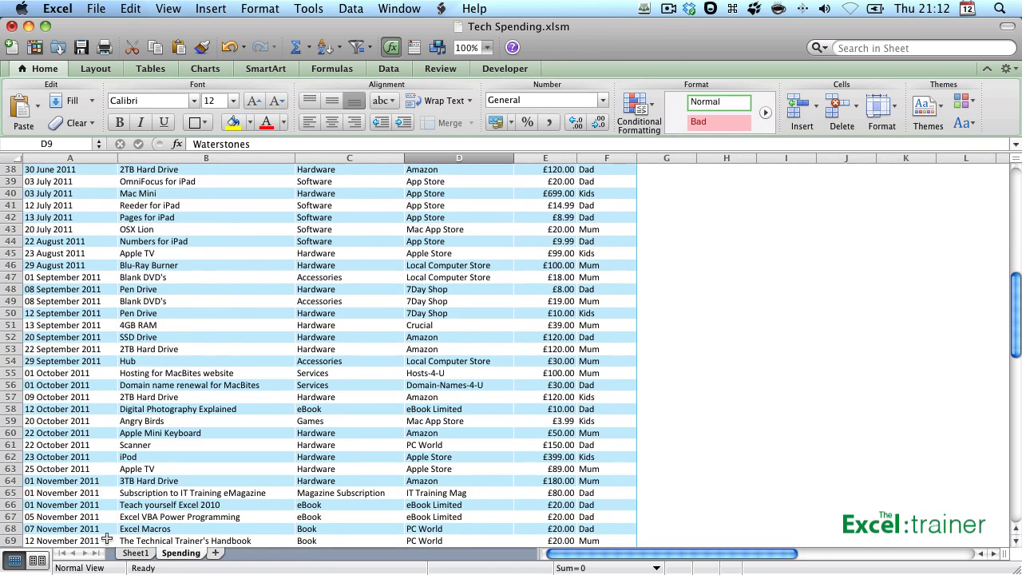
click(125, 554)
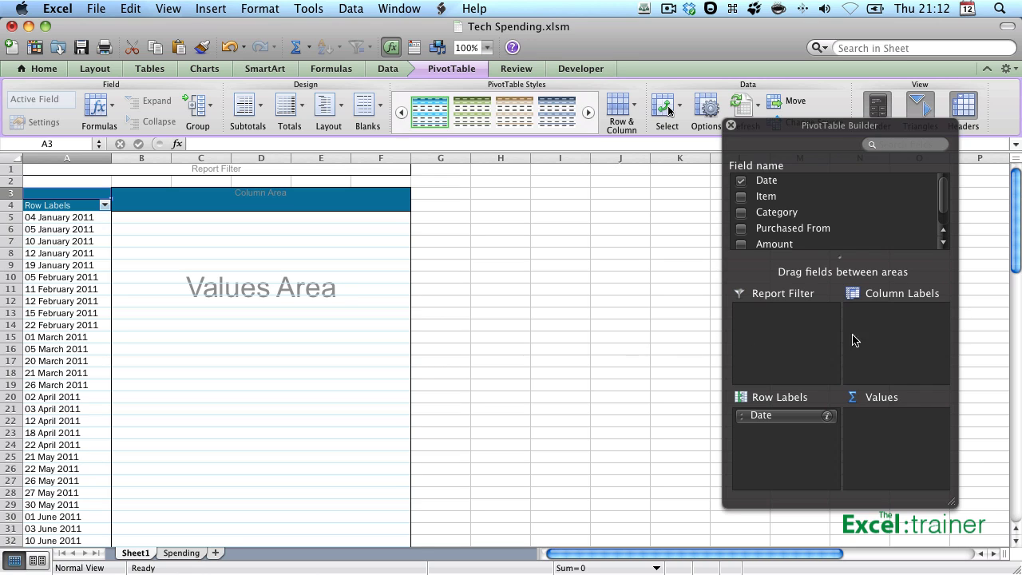
Add Category to column labels, giving Accessories through Software plus a Grand Total column.
drag(760, 216, 892, 320)
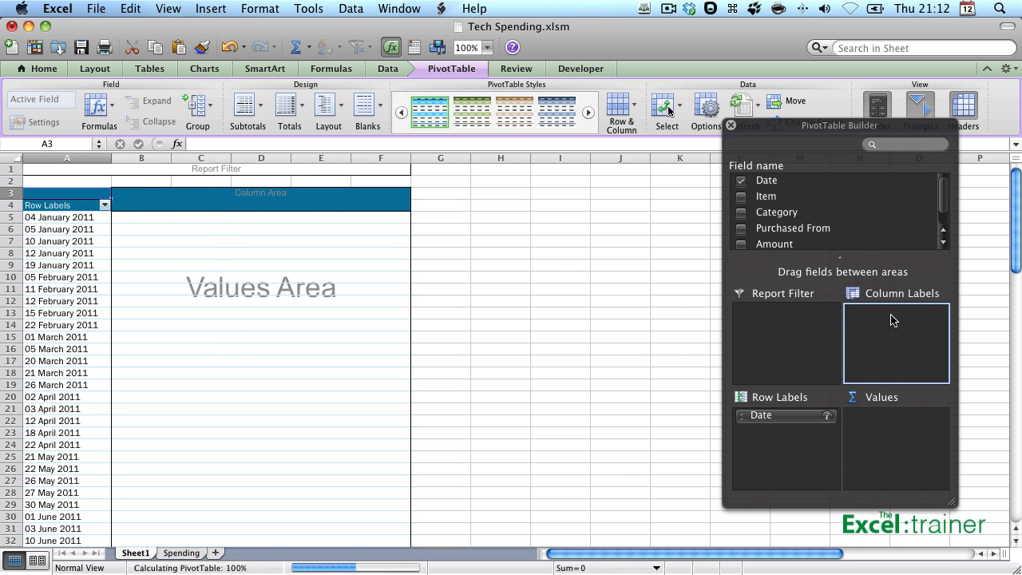
click(184, 554)
scroll(366, 231, down, 6)
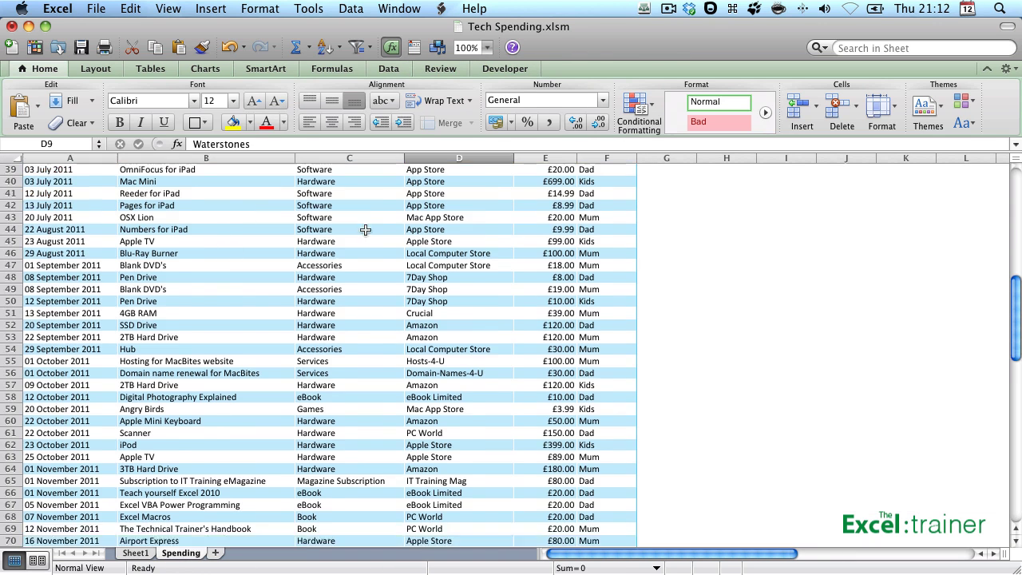
scroll(367, 232, up, 6)
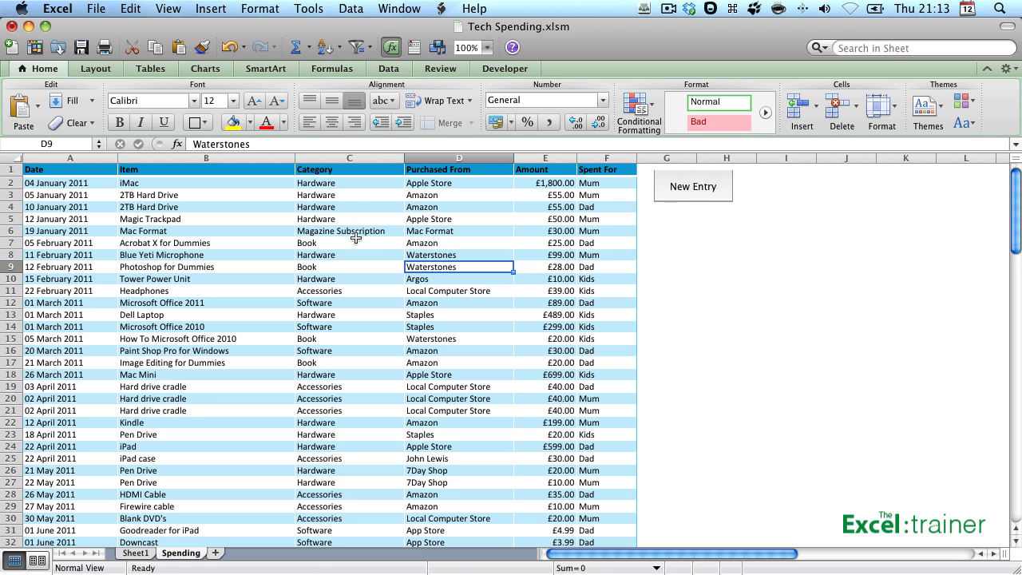
click(147, 556)
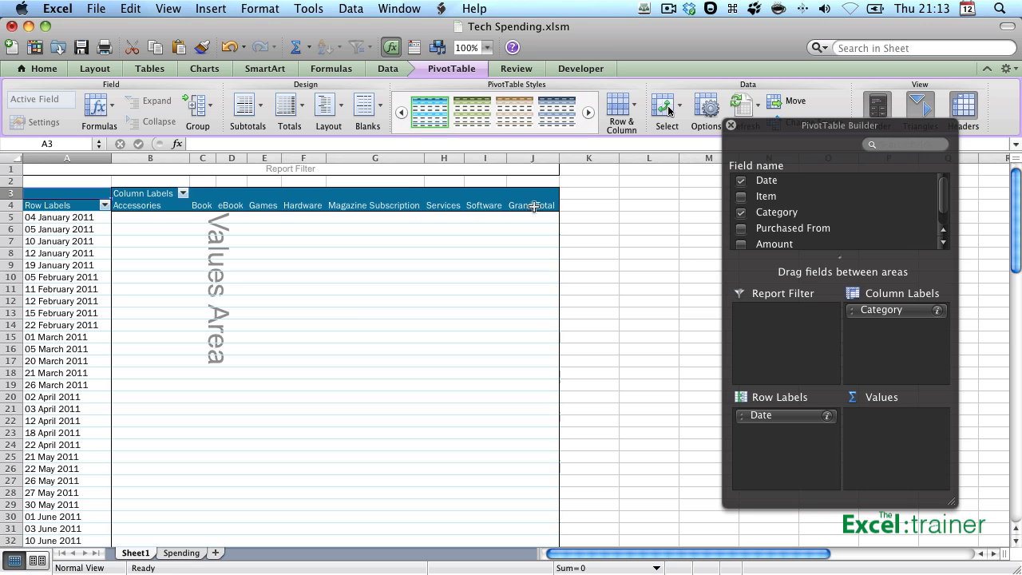
Put Amount into Values as Sum of Amount and ignore the server connection alert.
click(785, 254)
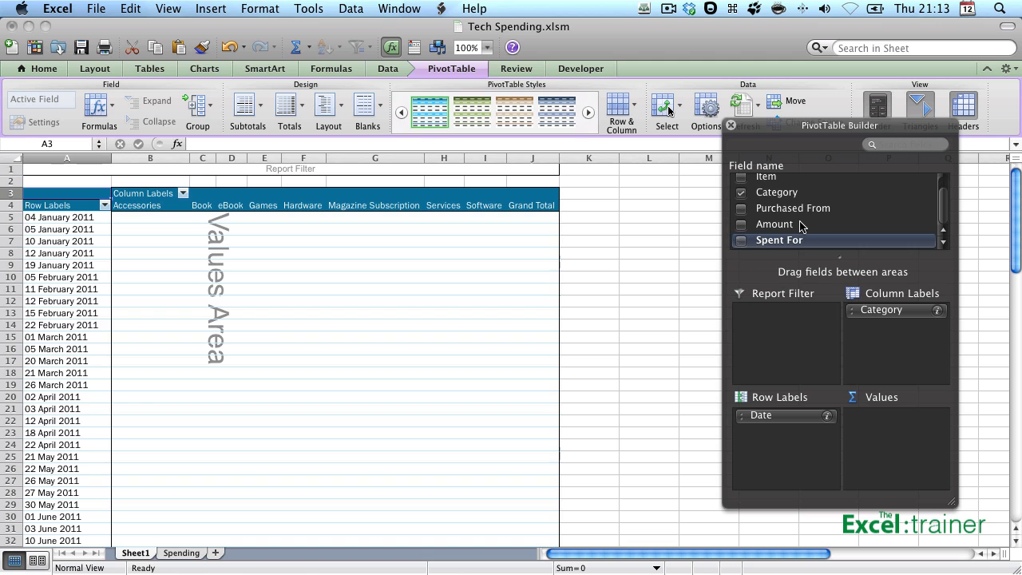
drag(794, 226, 887, 426)
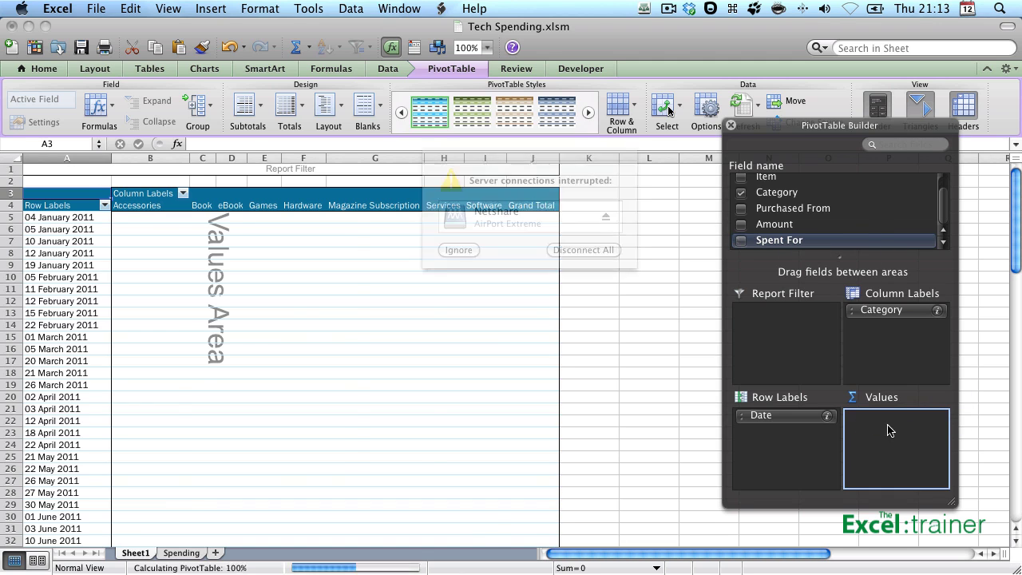
click(462, 250)
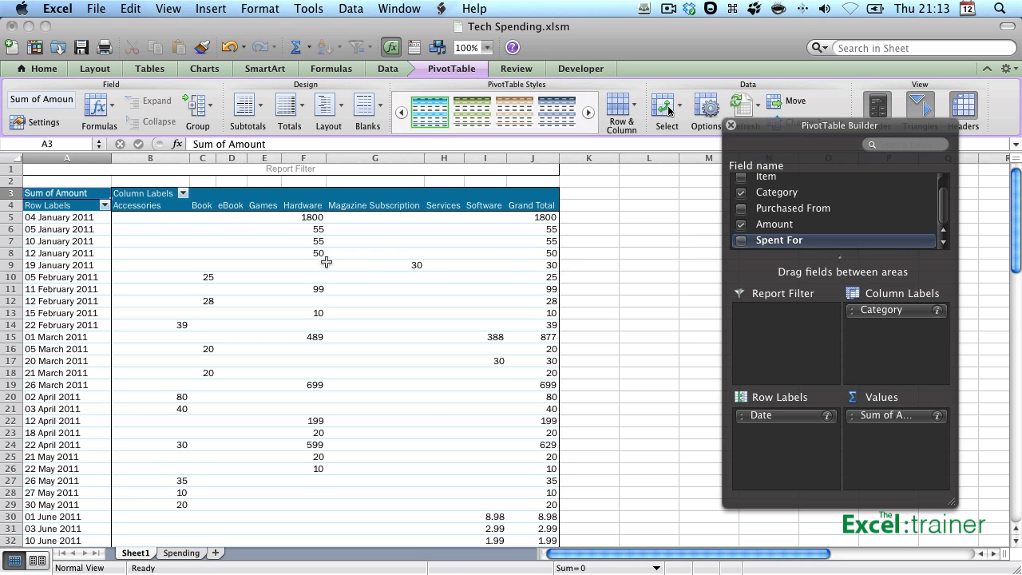
Group the date row labels by Quarters, producing Qtr1–Qtr4 rows totalling 10386.91.
right_click(63, 273)
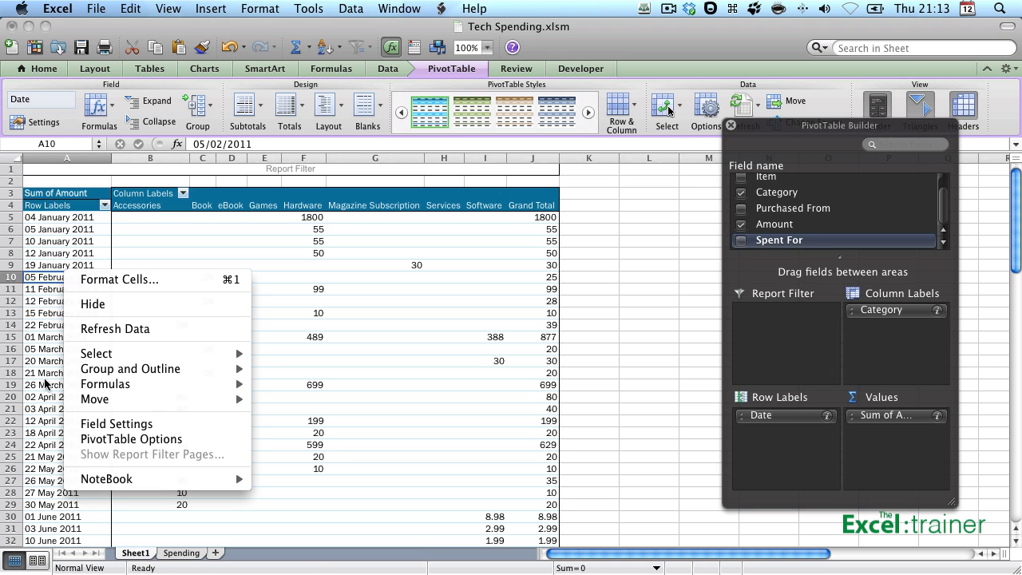
mouse_move(165, 359)
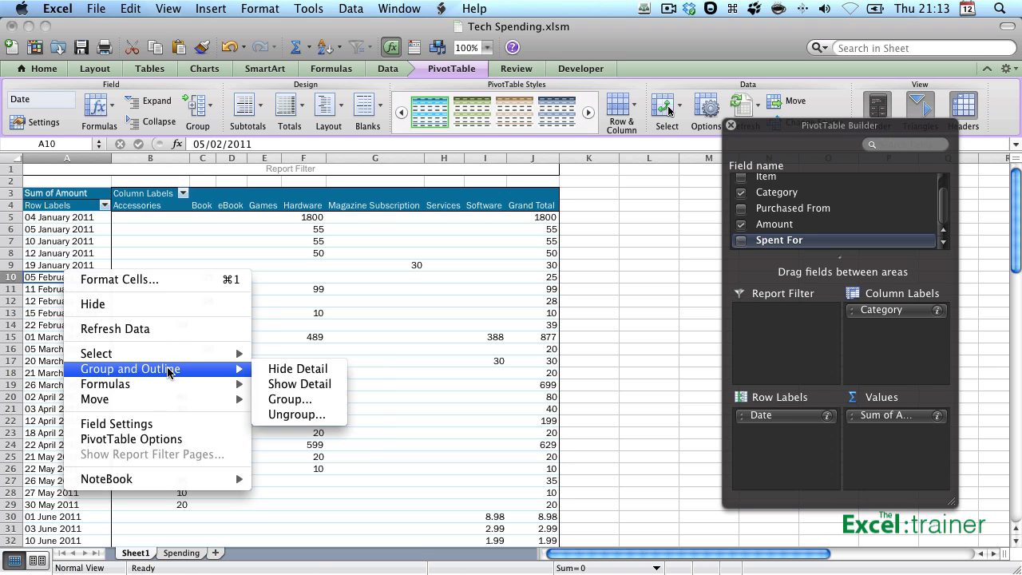
click(295, 398)
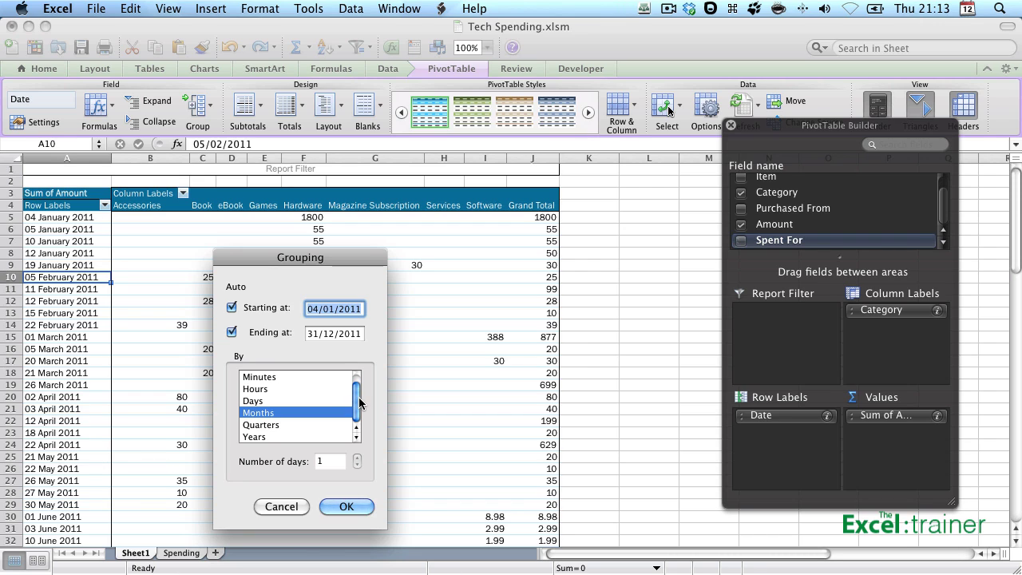
click(278, 425)
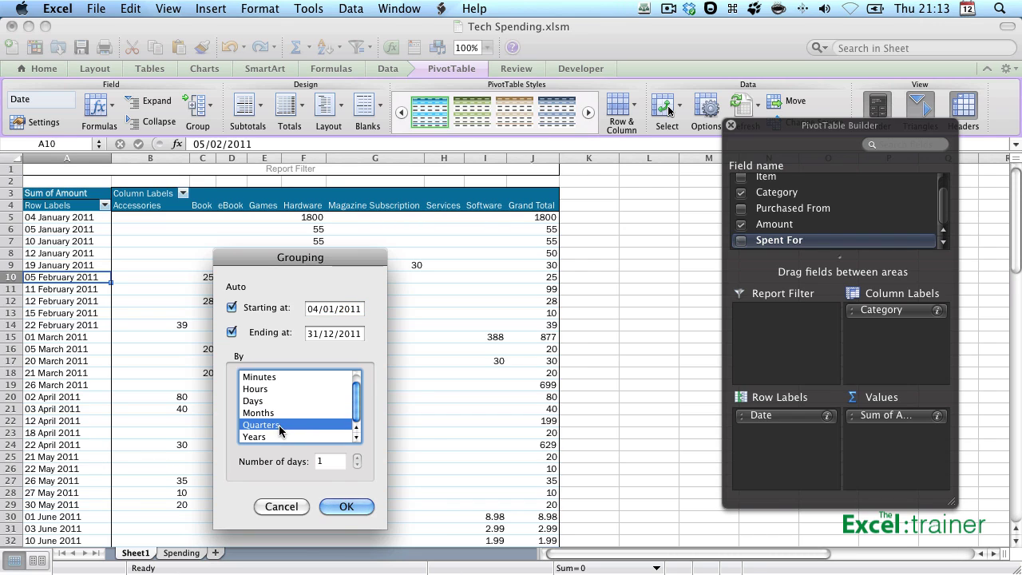
click(353, 507)
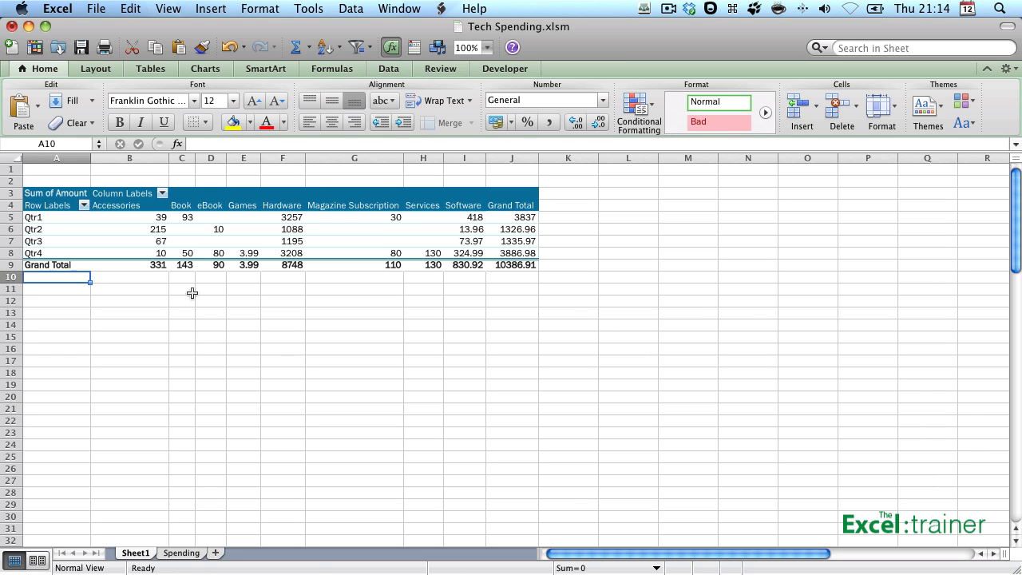
Attempt dragging the Column Labels cell into rows, dismiss the error, and reshow the PivotTable Builder.
click(42, 198)
click(110, 193)
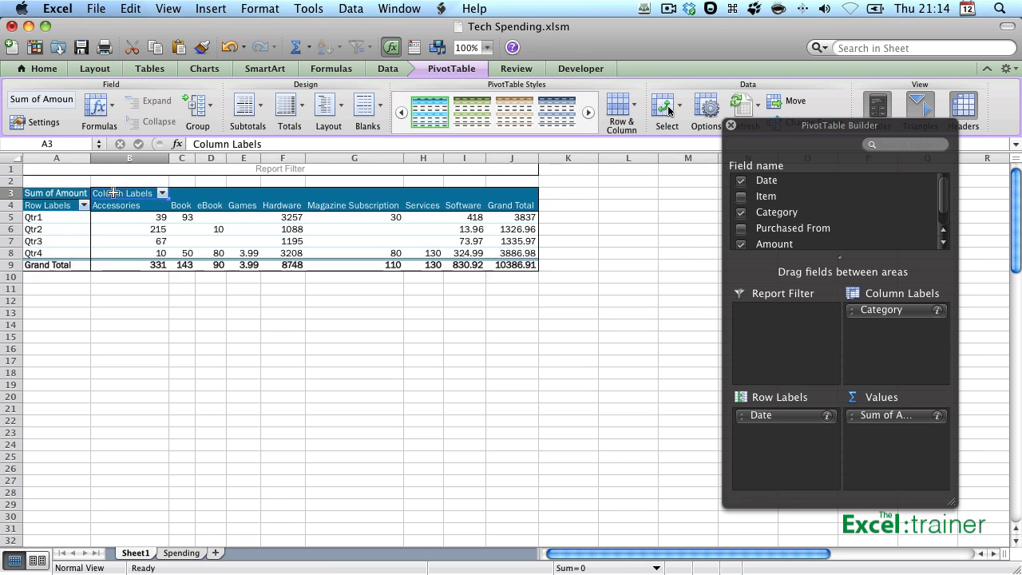
drag(155, 193, 164, 204)
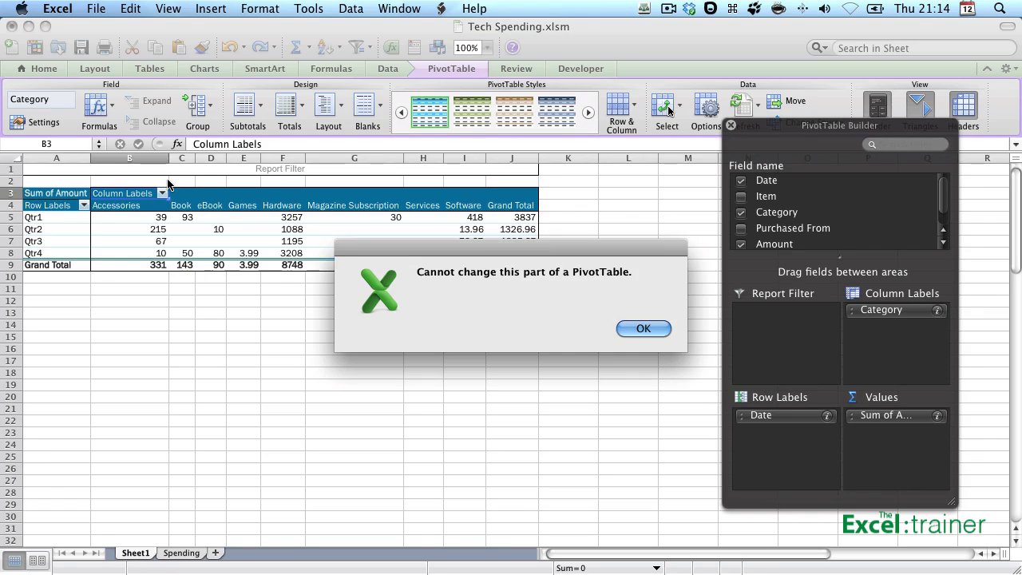
click(635, 328)
click(109, 285)
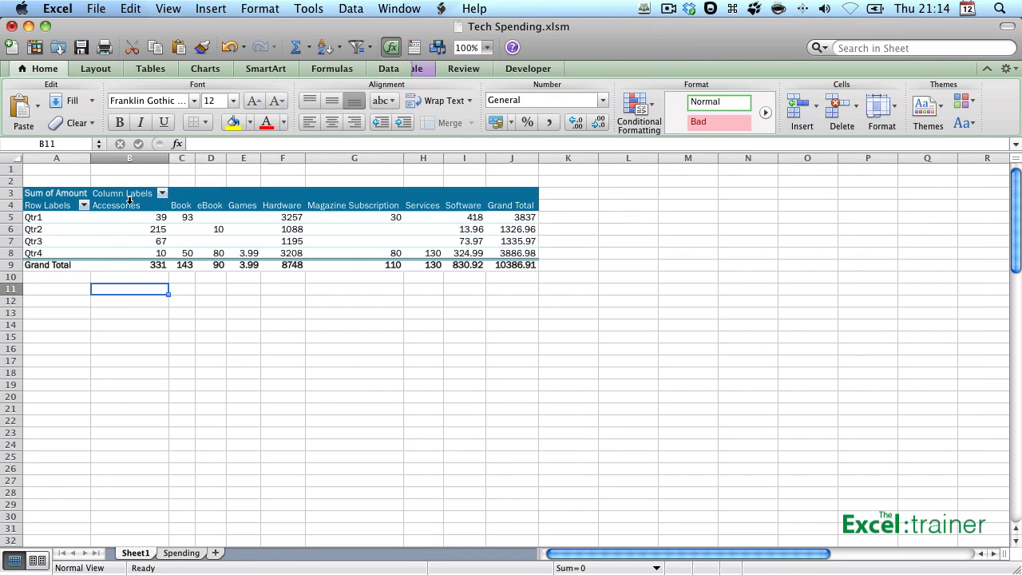
click(140, 195)
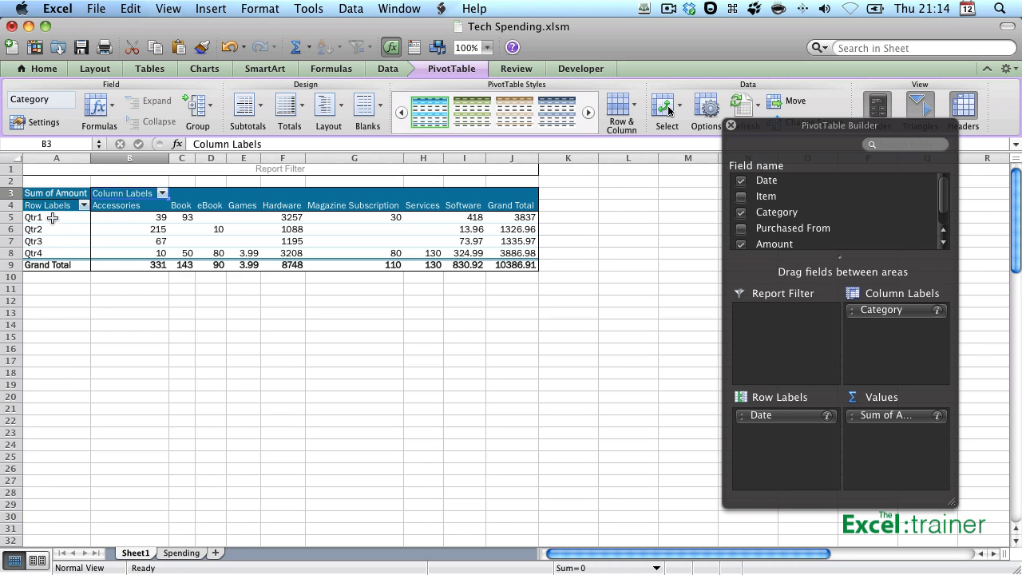
Move Category from column labels into row labels, leaving Qtr1–Qtr4 across the columns.
mouse_move(882, 314)
mouse_down()
mouse_move(828, 415)
mouse_move(790, 438)
mouse_move(803, 397)
mouse_move(862, 339)
mouse_move(893, 330)
mouse_up()
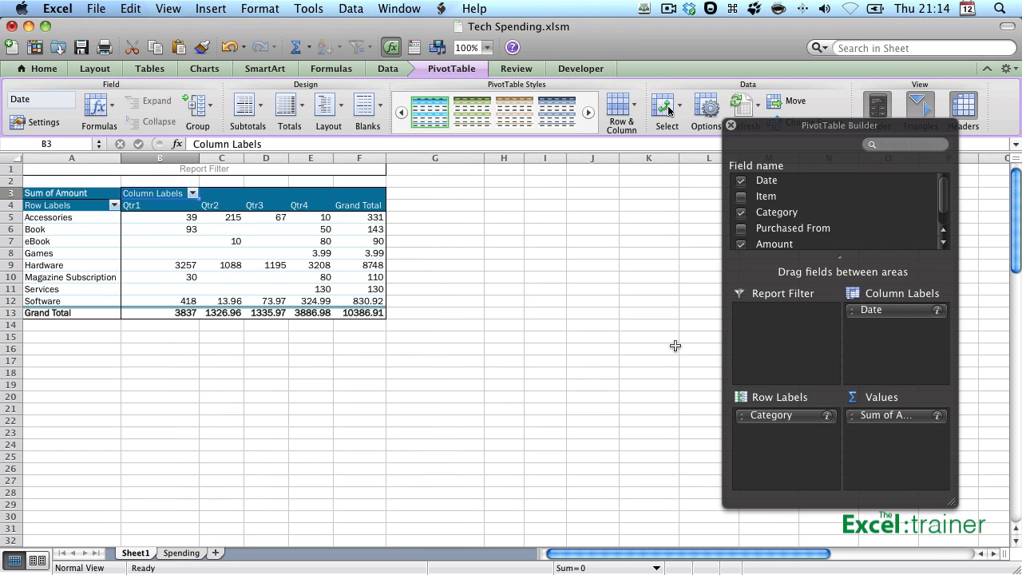